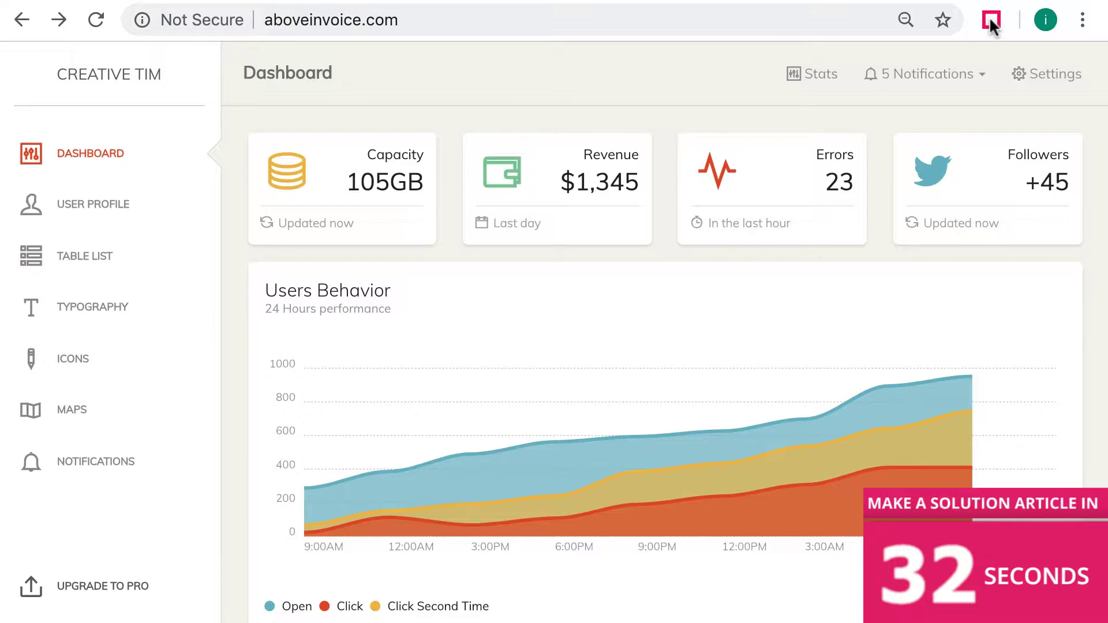
Step: Begin iorad step capture on the Aboveinvoice site via the extension's Capture steps and Start
{"action": "left_click", "coordinate": [992, 20]}
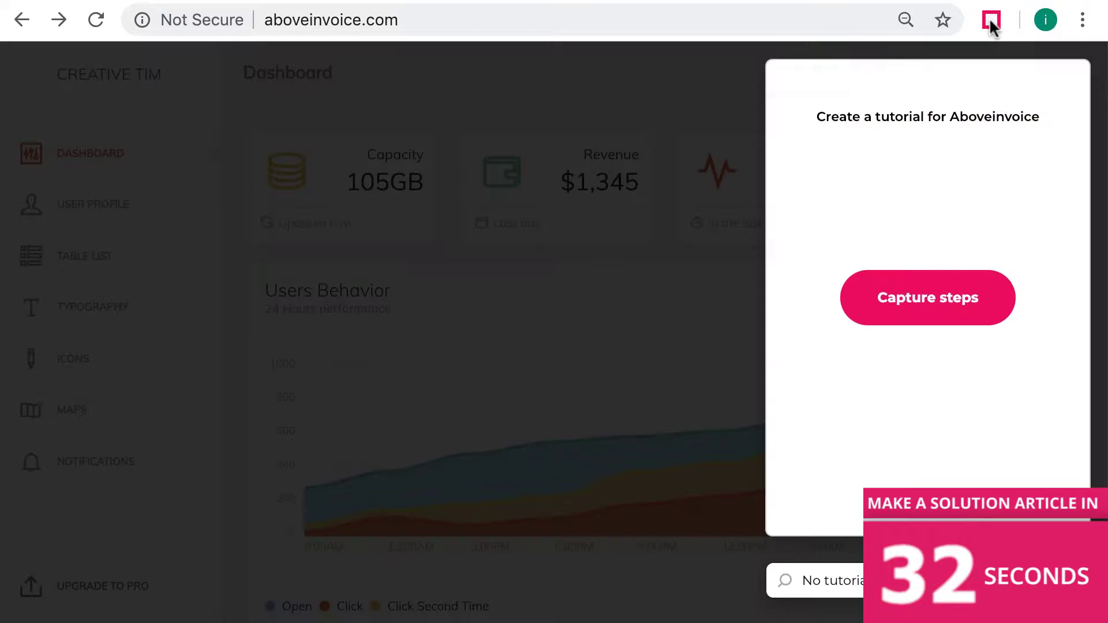
{"action": "left_click", "coordinate": [910, 289]}
{"action": "left_click", "coordinate": [1045, 80]}
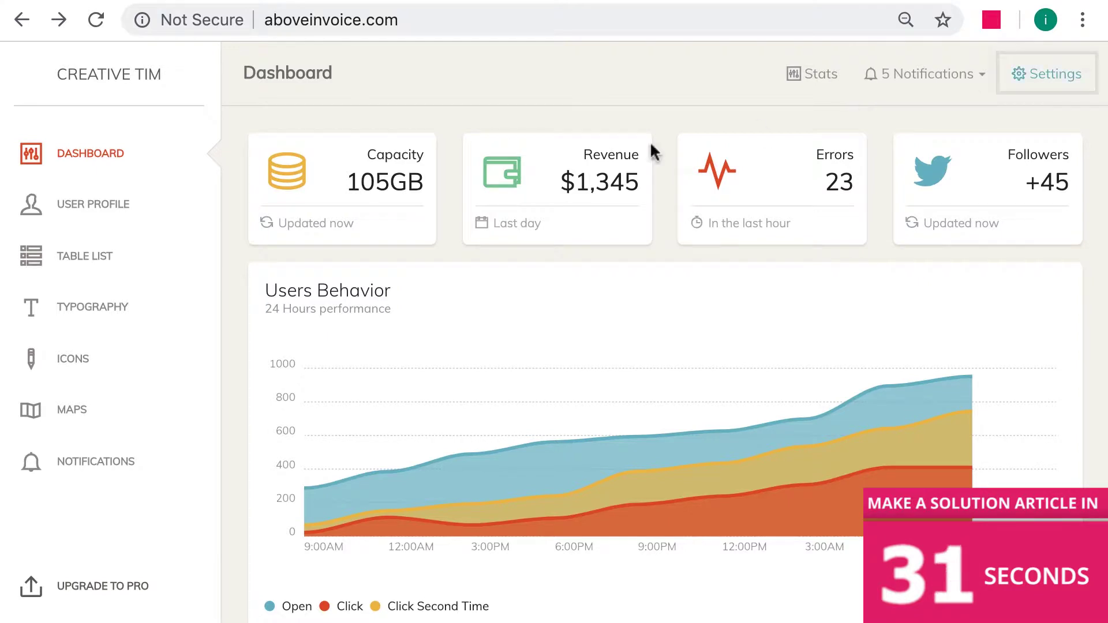
{"action": "left_click", "coordinate": [107, 211]}
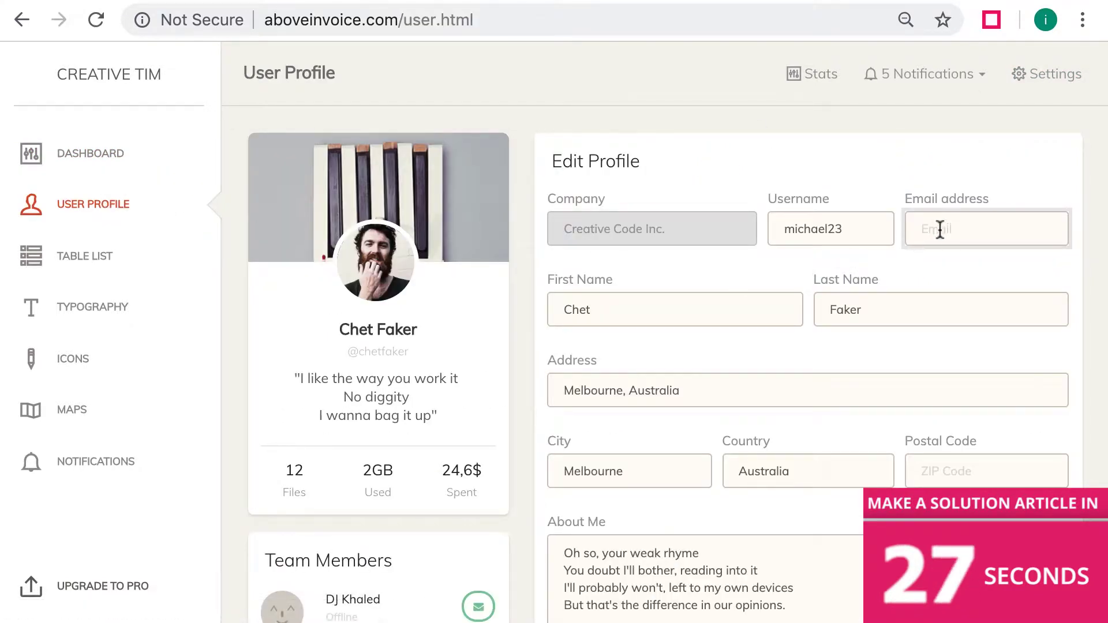
{"action": "left_click", "coordinate": [941, 228]}
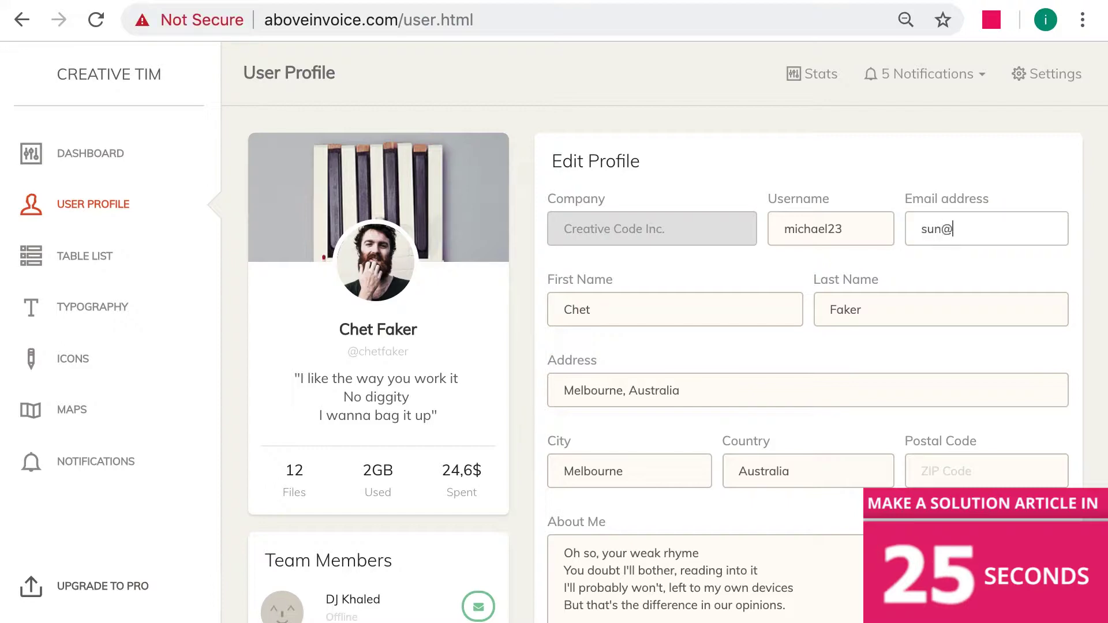
{"action": "scroll", "coordinate": [881, 320], "scroll_direction": "down", "scroll_amount": 3}
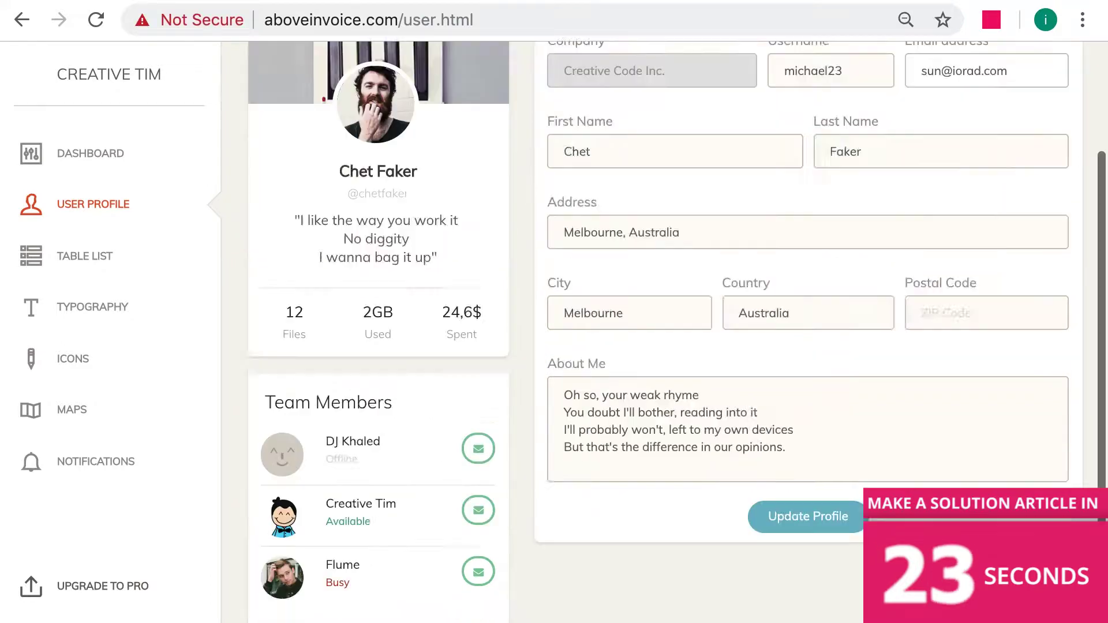
{"action": "scroll", "coordinate": [881, 320], "scroll_direction": "down", "scroll_amount": 2}
{"action": "left_click", "coordinate": [836, 417]}
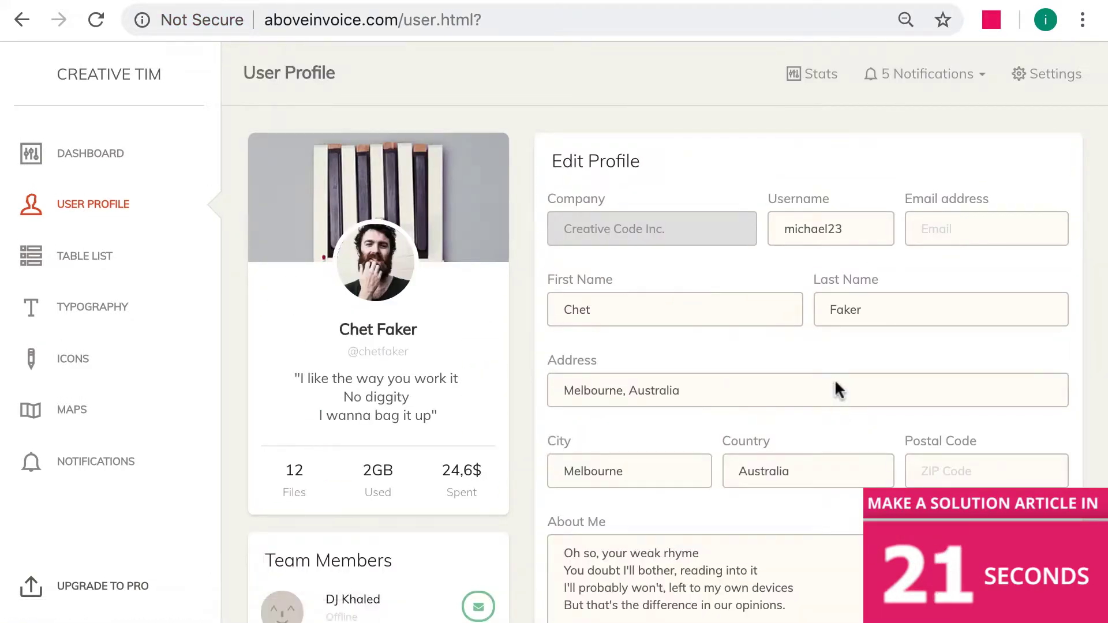
Step: Stop capturing and finish the 5-step tutorial titled 'How to change your email'
{"action": "left_click", "coordinate": [991, 20]}
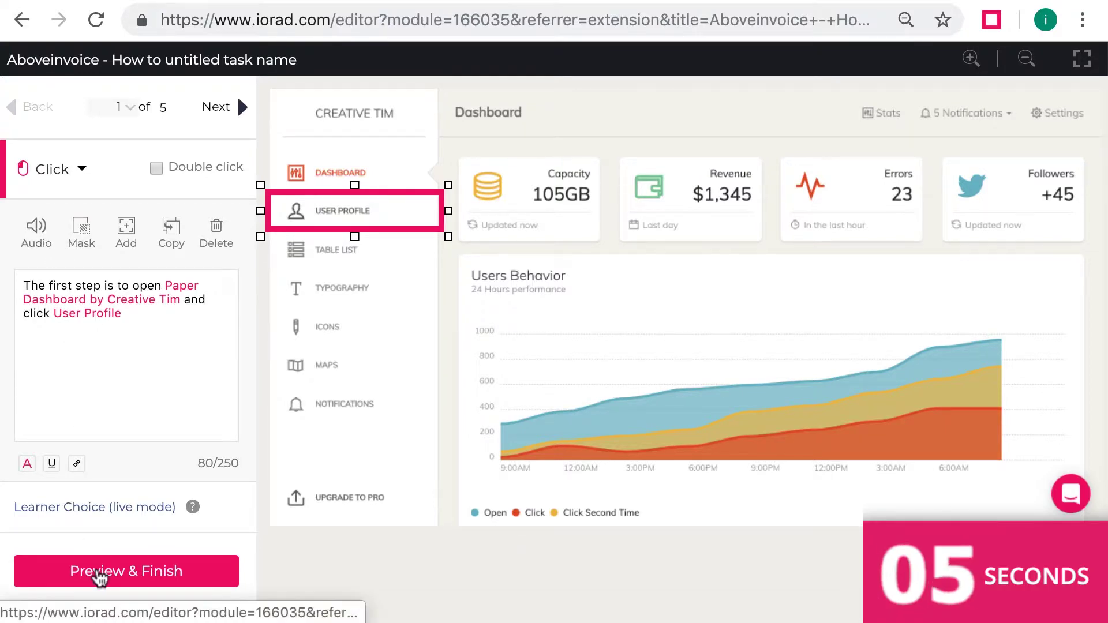
{"action": "left_click", "coordinate": [96, 563]}
{"action": "type", "text": "How to change your e"}
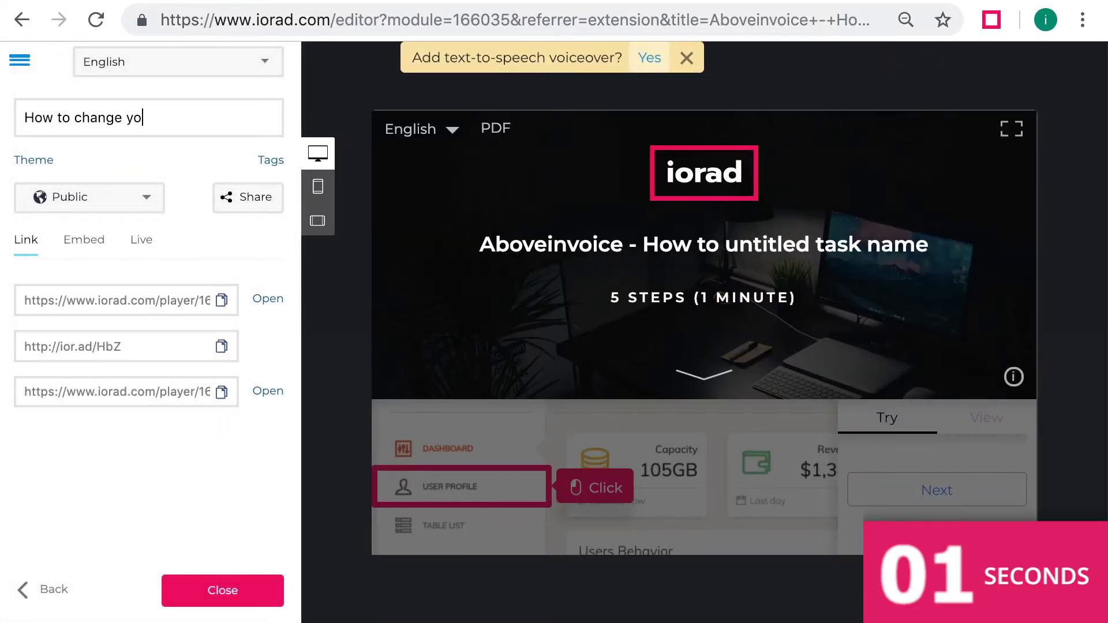
{"action": "type", "text": "mail"}
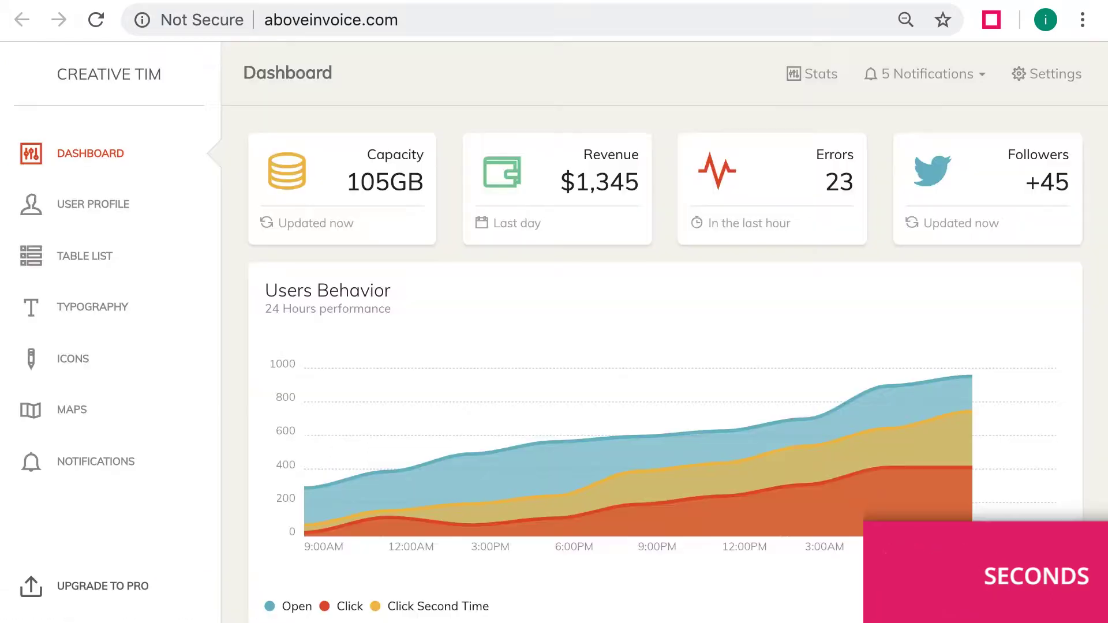
Step: Find the tutorial by searching 'email' in the Intercom messenger and start playing it
{"action": "left_click", "coordinate": [1062, 579]}
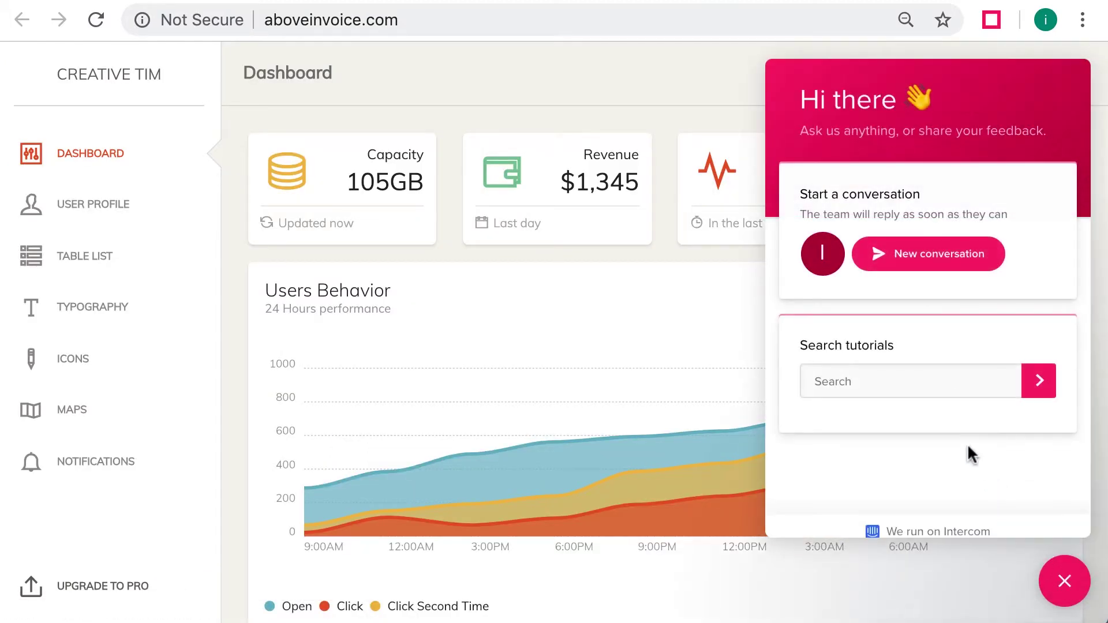
{"action": "left_click", "coordinate": [945, 381]}
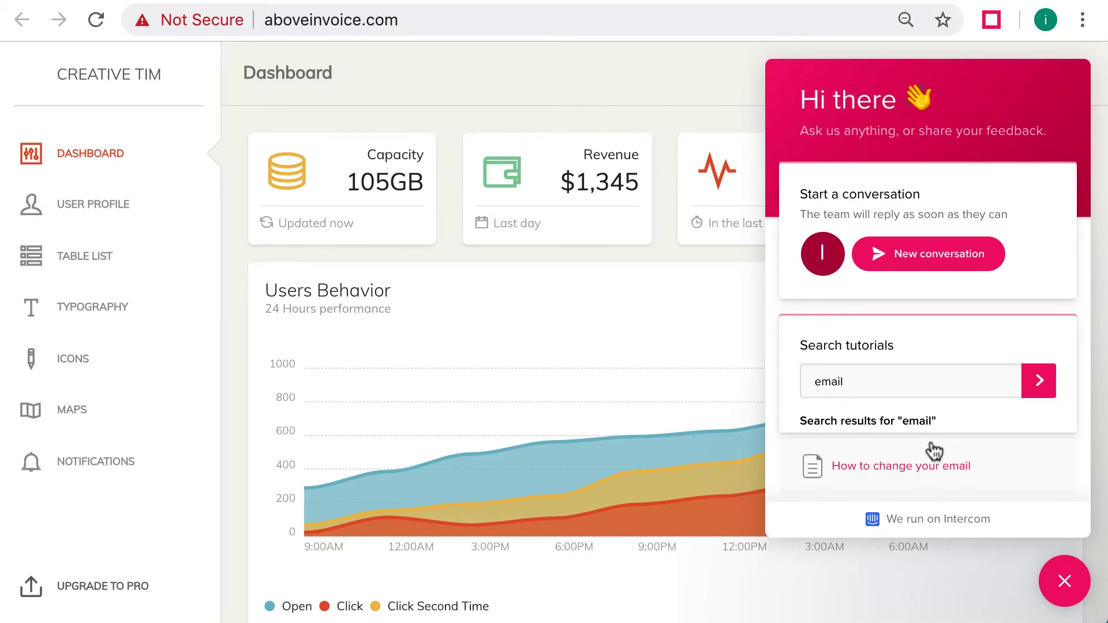
{"action": "left_click", "coordinate": [912, 465]}
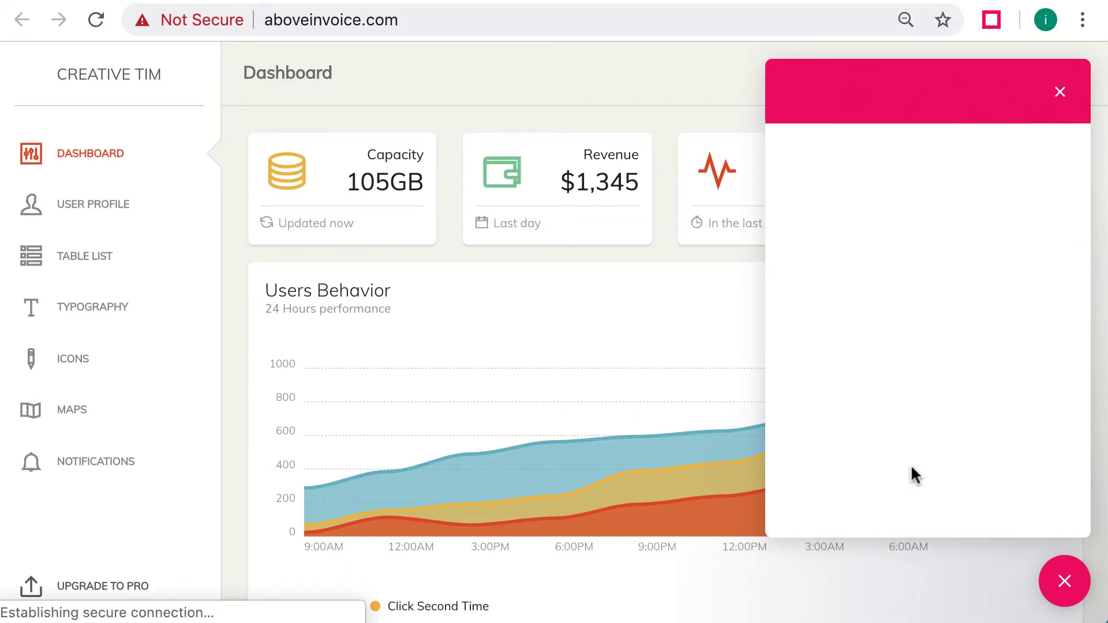
{"action": "left_click", "coordinate": [938, 507]}
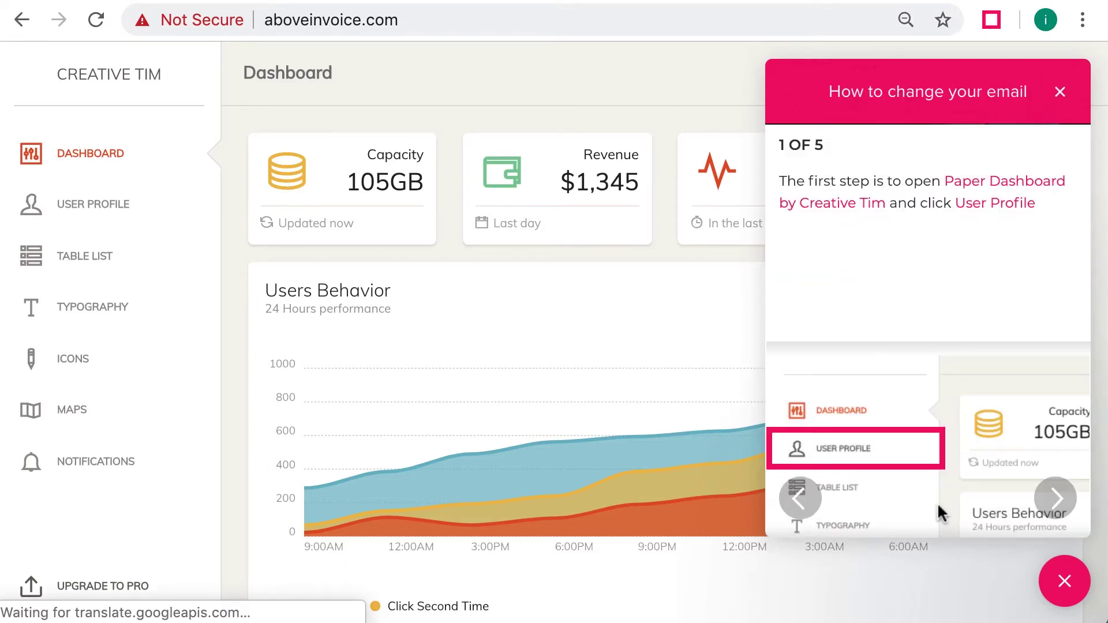
Step: Advance through all five tutorial steps to the finished screen
{"action": "left_click", "coordinate": [1057, 501]}
{"action": "left_click", "coordinate": [1057, 501]}
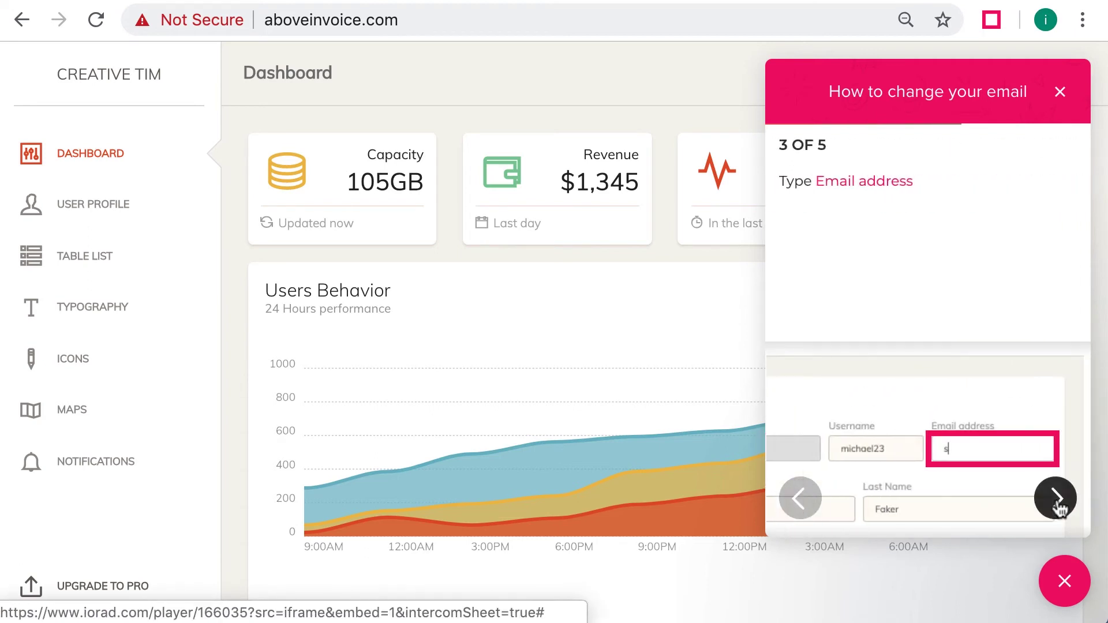
{"action": "left_click", "coordinate": [1056, 500]}
{"action": "left_click", "coordinate": [1057, 501]}
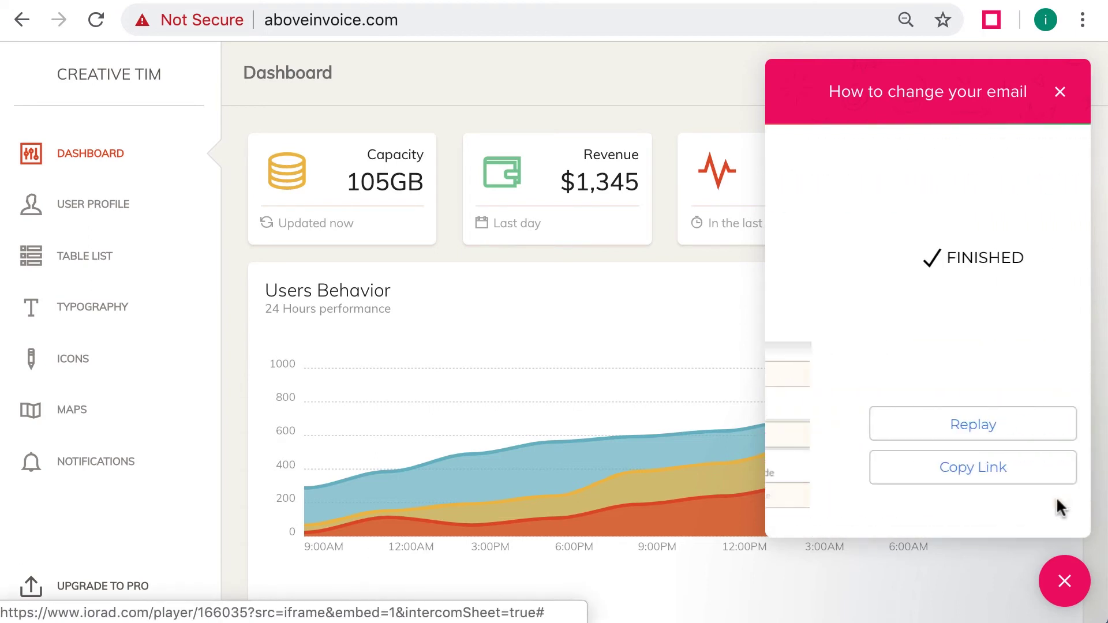